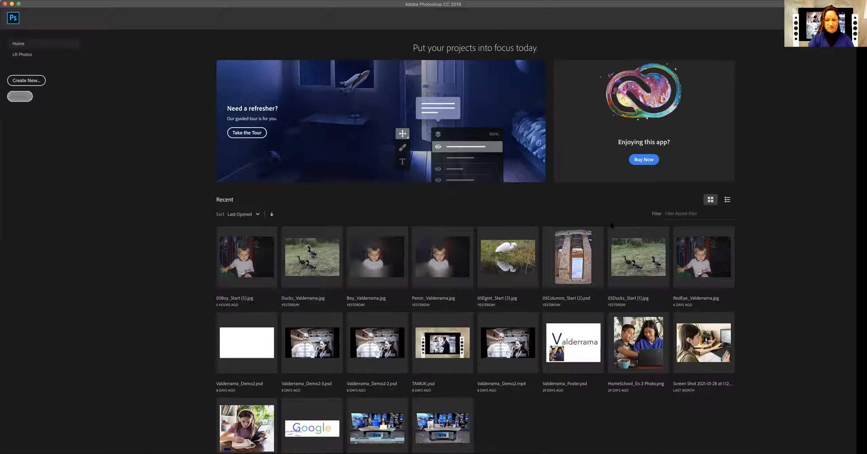
# - Open the recent file 05Ducks_Start (1).jpg and fit the image to the window
pyautogui.click(636, 263)
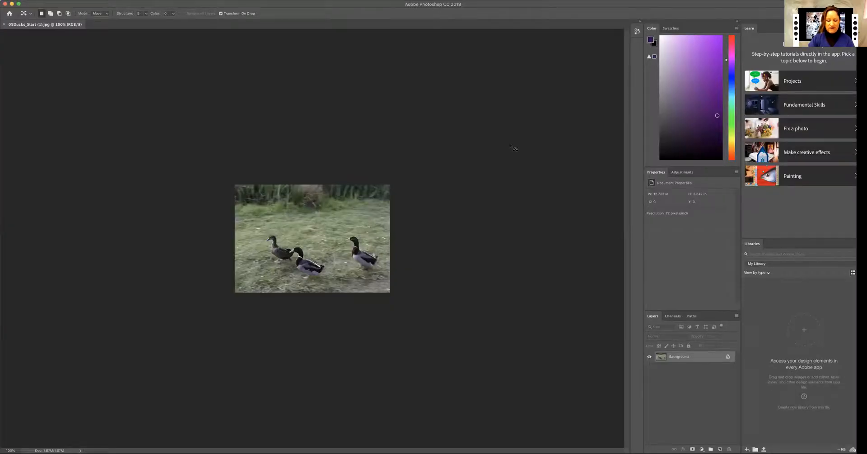
pyautogui.press('super+0')
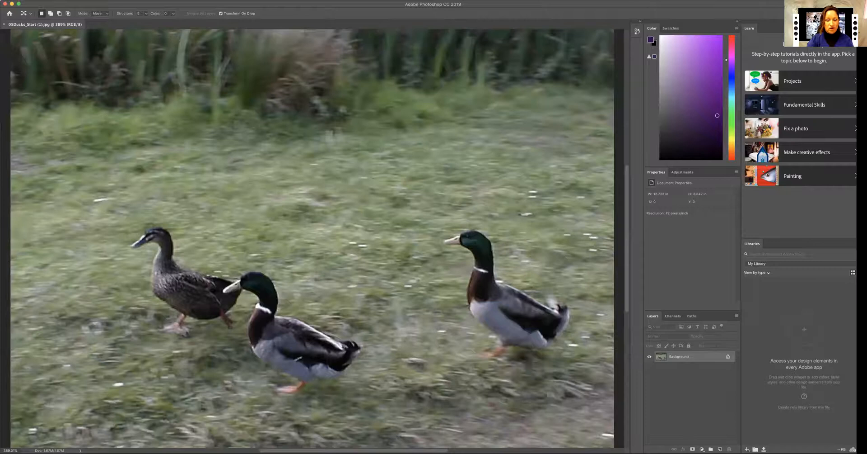
# - Reset the Essentials workspace and detach the tool strip so it floats over the image
pyautogui.click(207, 1)
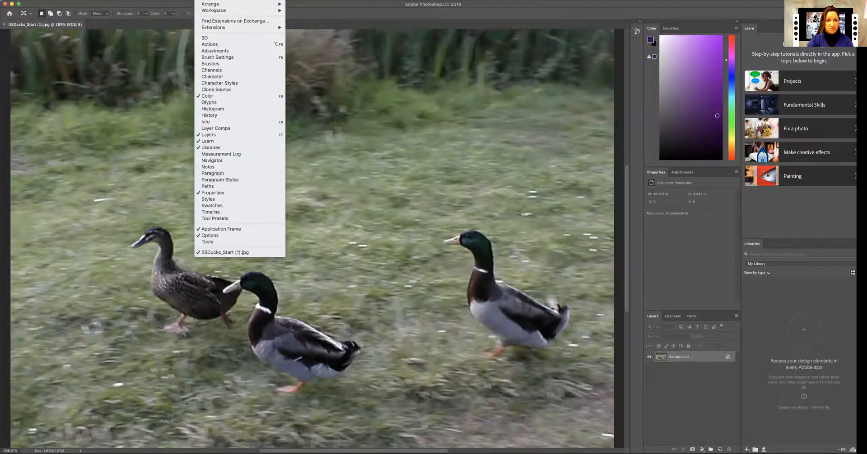
pyautogui.moveTo(211, 28)
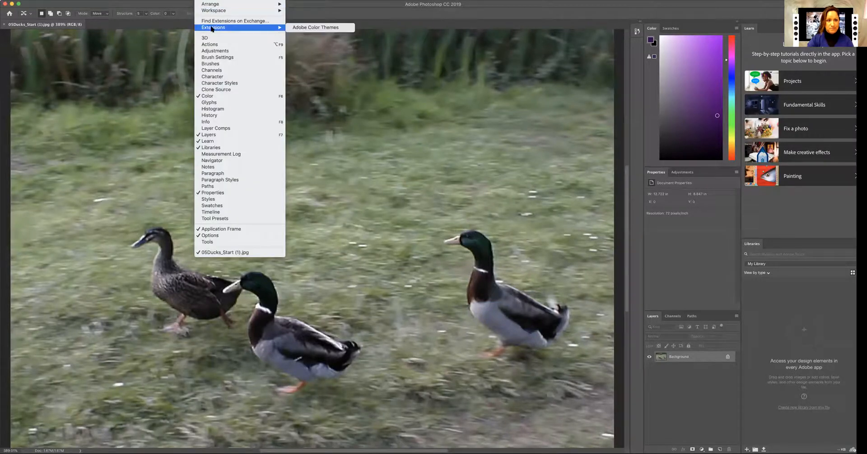
pyautogui.moveTo(220, 11)
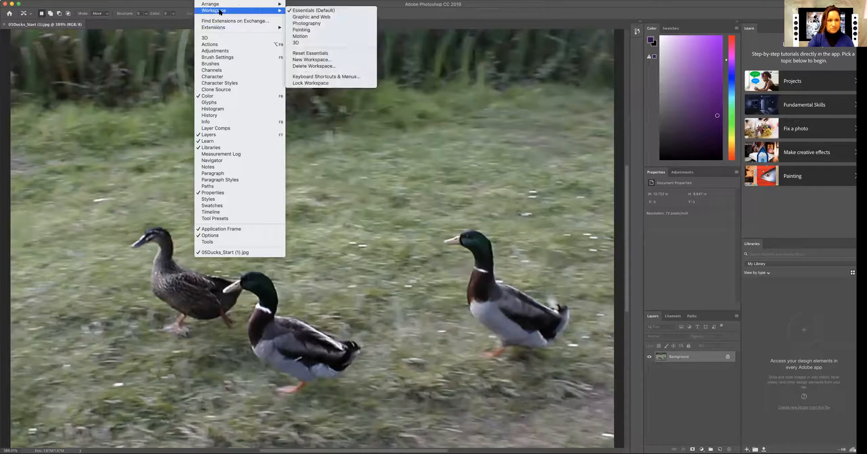
pyautogui.click(323, 54)
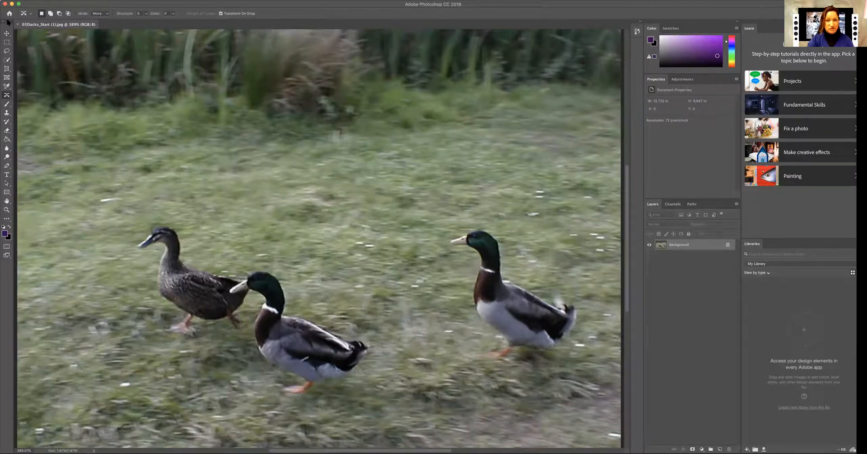
pyautogui.moveTo(8, 22); pyautogui.dragTo(124, 47)
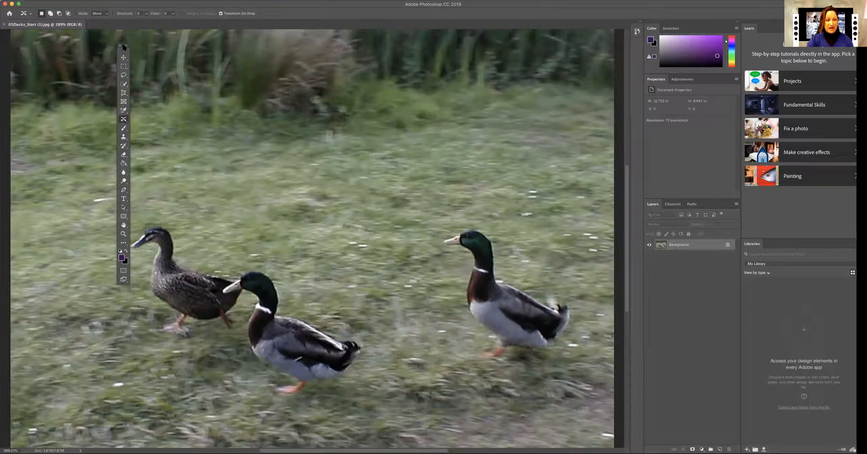
# - Cycle through the healing tool group until the Content-Aware Move tool is active
pyautogui.keyDown('alt'); pyautogui.click(123, 119); pyautogui.keyUp('alt')
pyautogui.keyDown('alt'); pyautogui.click(124, 118); pyautogui.keyUp('alt')
pyautogui.keyDown('alt'); pyautogui.click(125, 119); pyautogui.keyUp('alt')
pyautogui.keyDown('alt'); pyautogui.click(124, 119); pyautogui.keyUp('alt')
pyautogui.keyDown('alt'); pyautogui.click(125, 120); pyautogui.keyUp('alt')
pyautogui.keyDown('alt'); pyautogui.click(126, 120); pyautogui.keyUp('alt')
pyautogui.keyDown('alt'); pyautogui.click(126, 120); pyautogui.keyUp('alt')
pyautogui.keyDown('alt'); pyautogui.click(125, 120); pyautogui.keyUp('alt')
pyautogui.keyDown('alt'); pyautogui.click(125, 120); pyautogui.keyUp('alt')
pyautogui.keyDown('alt'); pyautogui.click(125, 120); pyautogui.keyUp('alt')
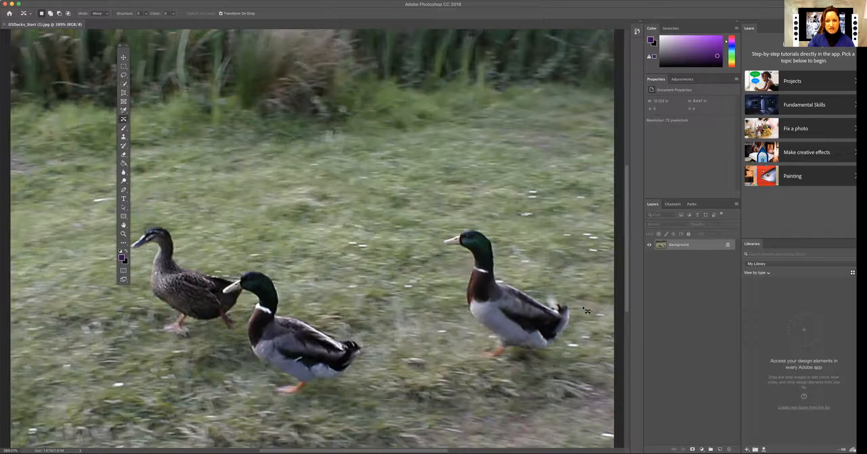
# - Outline the rightmost duck and relocate it above the other two ducks near the reeds with Content-Aware Move
pyautogui.moveTo(428, 231)
pyautogui.mouseDown()
pyautogui.moveTo(459, 216)
pyautogui.moveTo(501, 230)
pyautogui.moveTo(519, 261)
pyautogui.moveTo(567, 271)
pyautogui.moveTo(586, 306)
pyautogui.moveTo(567, 346)
pyautogui.moveTo(520, 380)
pyautogui.moveTo(451, 364)
pyautogui.moveTo(447, 277)
pyautogui.moveTo(433, 234)
pyautogui.mouseUp()
pyautogui.moveTo(509, 313); pyautogui.dragTo(284, 186)
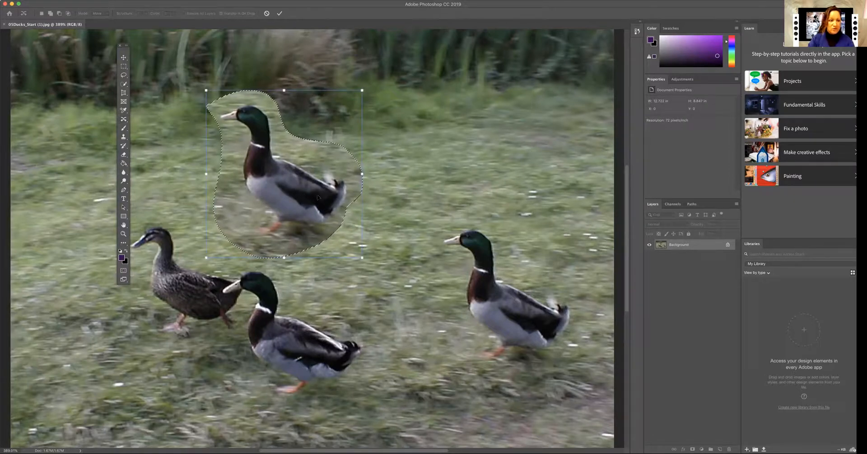
pyautogui.moveTo(127, 48); pyautogui.dragTo(94, 52)
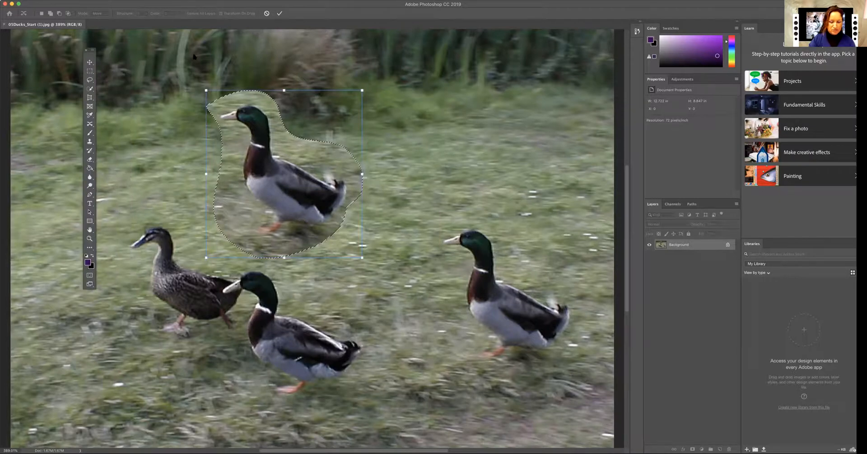
pyautogui.press('Return')
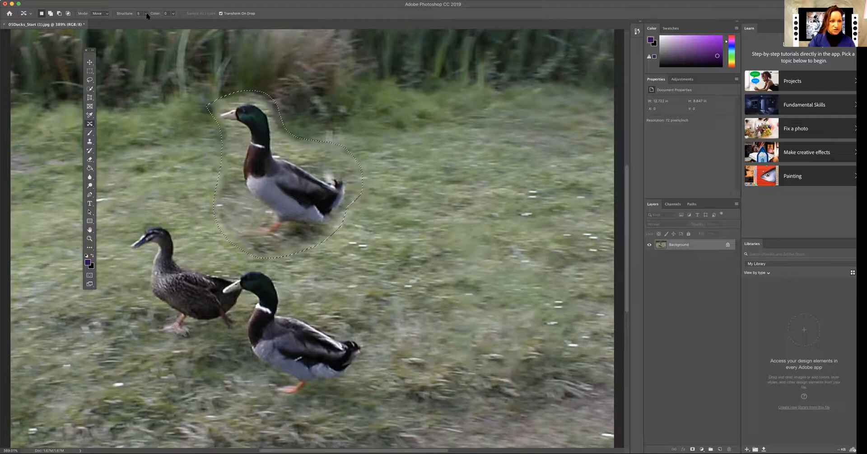
# - Set the Content-Aware Move Structure to 3 and try different Color values, ending at 3
pyautogui.moveTo(135, 13); pyautogui.dragTo(140, 13)
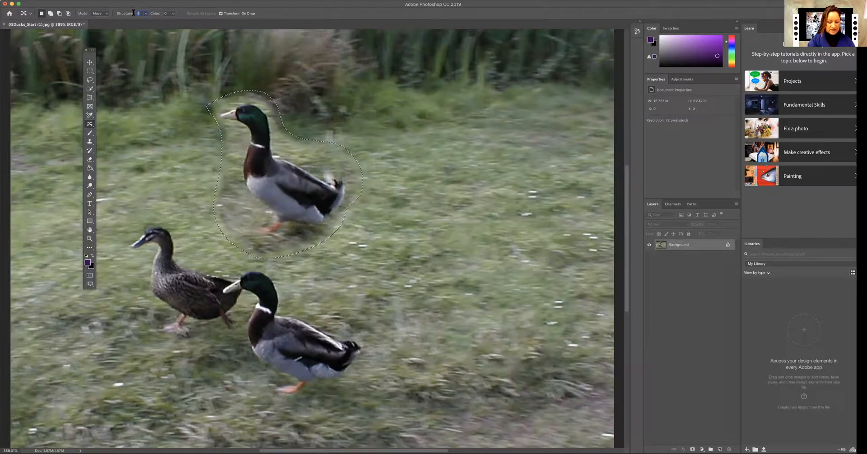
pyautogui.write('3')
pyautogui.click(166, 14)
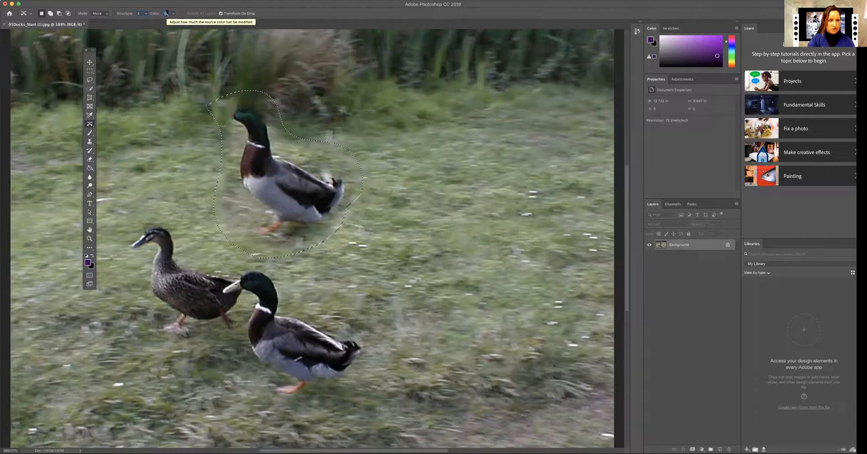
pyautogui.write('5')
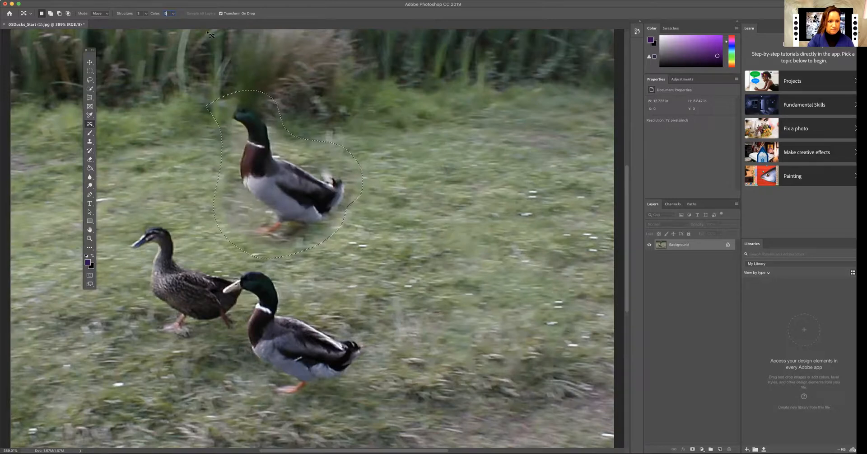
pyautogui.click(173, 14)
pyautogui.moveTo(173, 21)
pyautogui.mouseDown()
pyautogui.moveTo(162, 25)
pyautogui.moveTo(189, 22)
pyautogui.mouseUp()
pyautogui.click(165, 22)
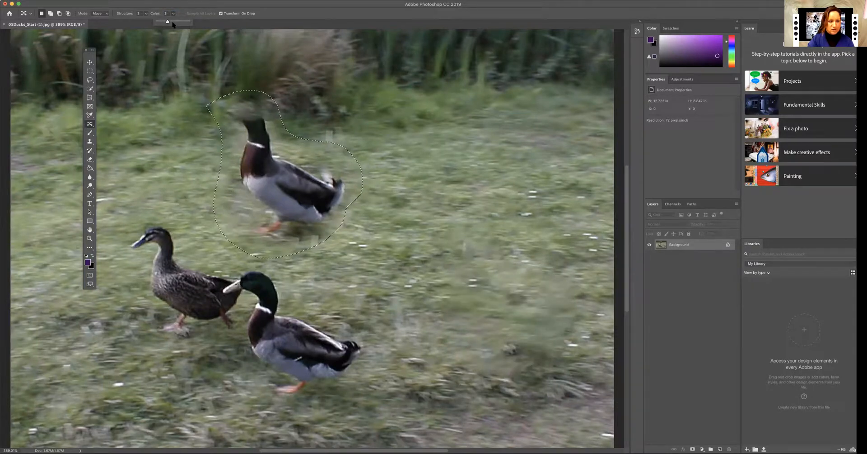
pyautogui.click(216, 63)
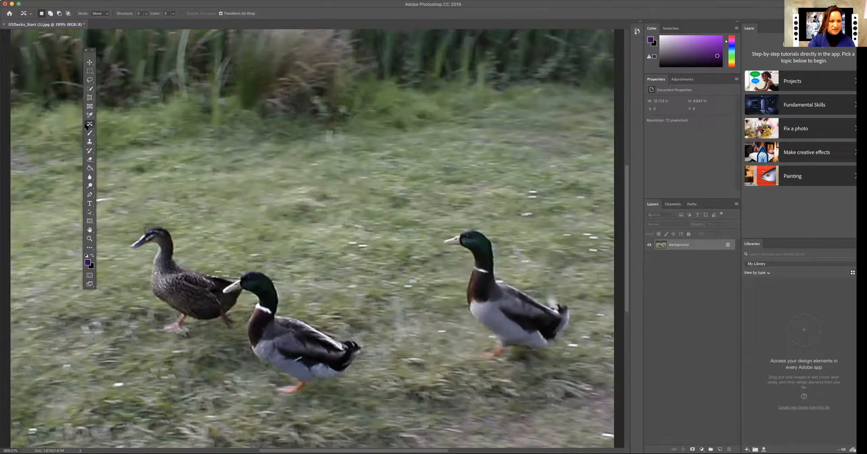
# - Outline the rightmost duck again and move it onto the grass just behind the other two ducks
pyautogui.moveTo(523, 252)
pyautogui.mouseDown()
pyautogui.moveTo(489, 223)
pyautogui.moveTo(439, 224)
pyautogui.moveTo(417, 237)
pyautogui.moveTo(437, 280)
pyautogui.moveTo(433, 321)
pyautogui.moveTo(457, 366)
pyautogui.moveTo(545, 372)
pyautogui.moveTo(577, 359)
pyautogui.moveTo(590, 310)
pyautogui.moveTo(583, 284)
pyautogui.moveTo(559, 253)
pyautogui.moveTo(522, 250)
pyautogui.mouseUp()
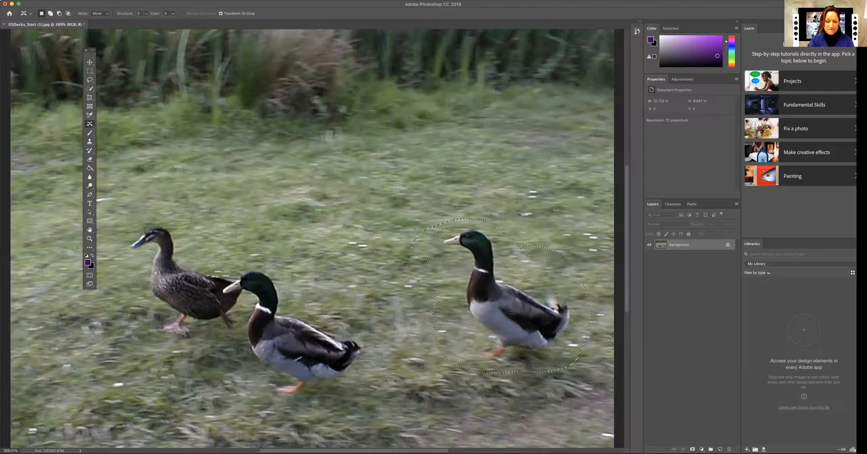
pyautogui.moveTo(505, 312); pyautogui.dragTo(357, 251)
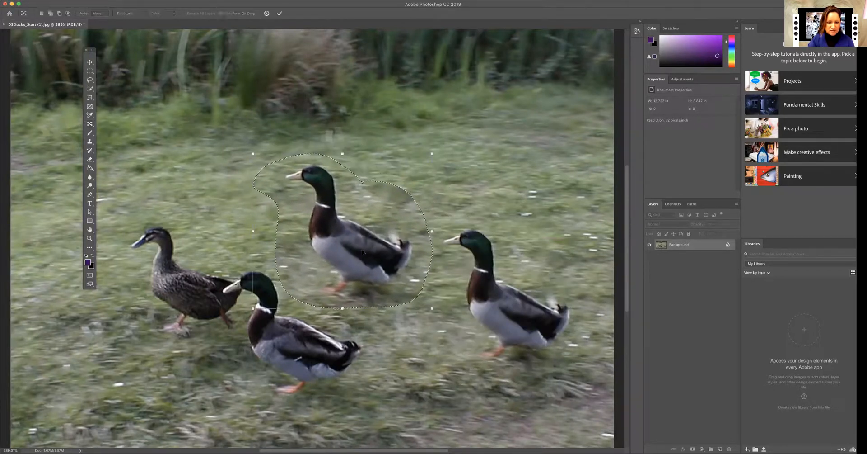
pyautogui.click(280, 14)
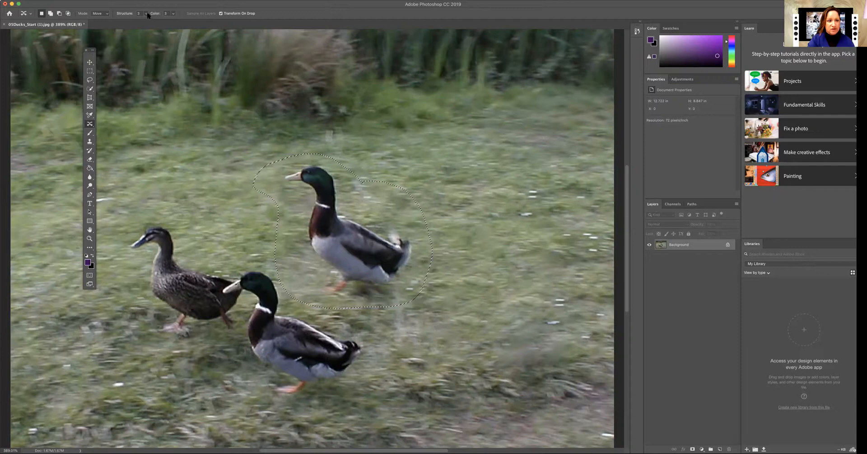
# - Set the Color adaptation of the moved duck to 5 and deselect it
pyautogui.click(167, 14)
pyautogui.write('5')
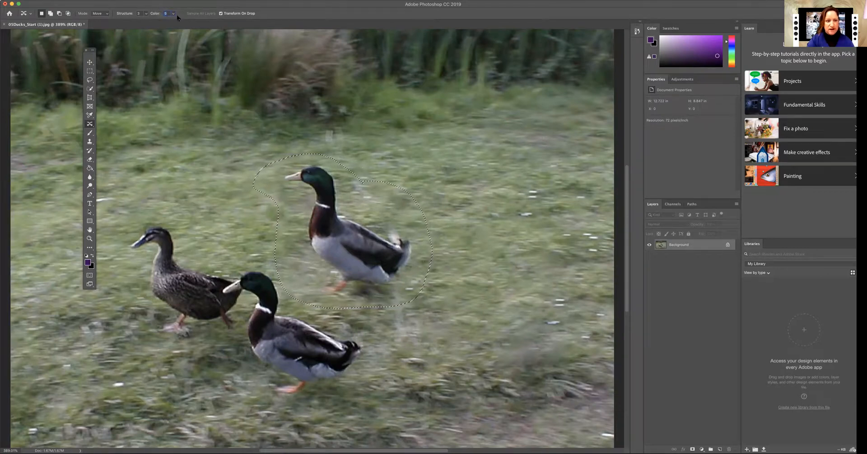
pyautogui.press('super+d')
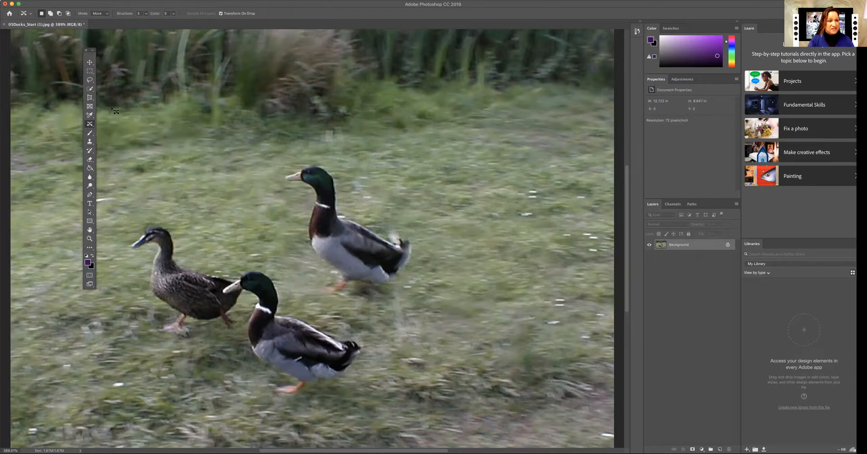
# - Begin saving the image under a new name made of Ducks_ and the author's surname, without the leading 05
pyautogui.click(51, 0)
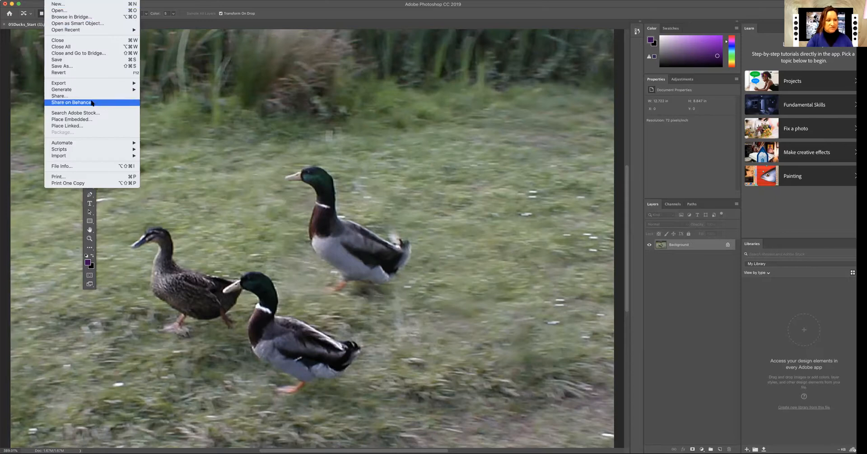
pyautogui.click(88, 67)
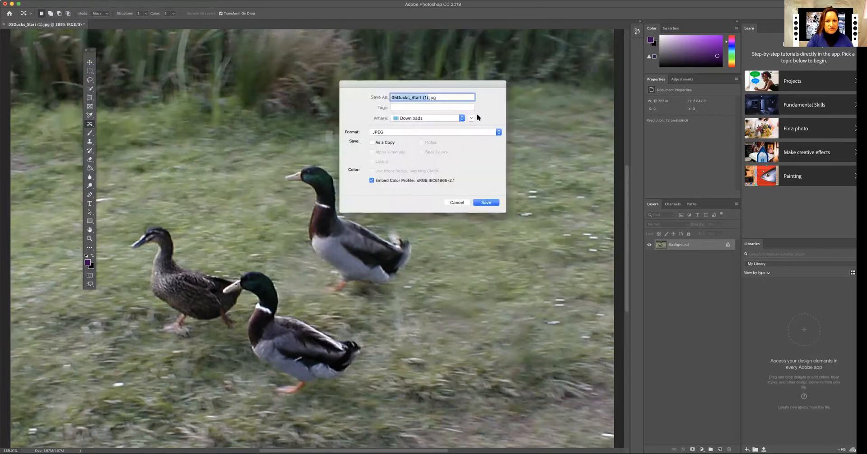
pyautogui.click(429, 96)
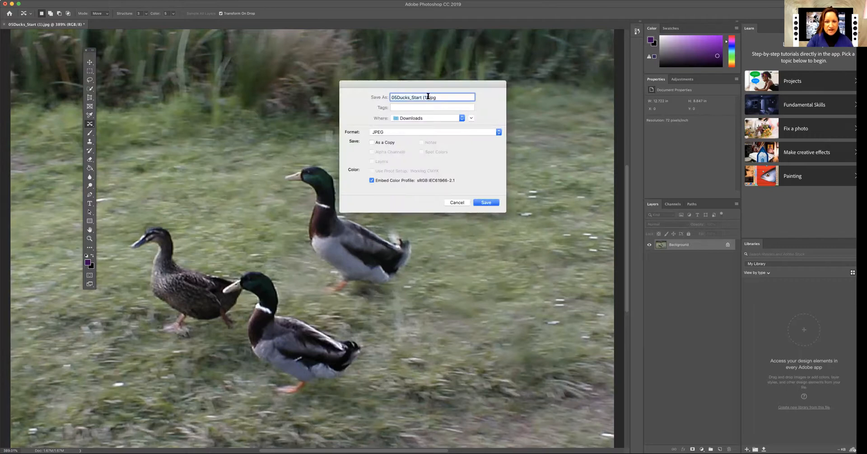
pyautogui.press('BackSpace')
pyautogui.press('BackSpace')
pyautogui.press('BackSpace')
pyautogui.press('BackSpace')
pyautogui.press('BackSpace')
pyautogui.press('BackSpace')
pyautogui.press('BackSpace')
pyautogui.press('BackSpace')
pyautogui.press('BackSpace')
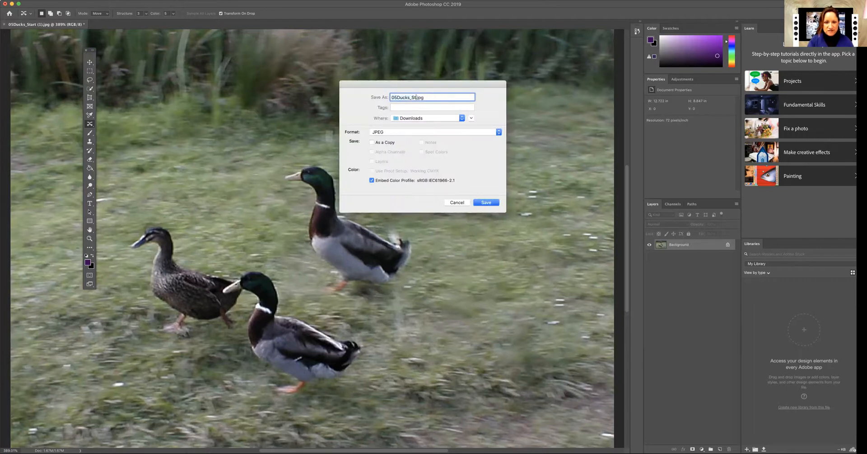
pyautogui.write('Valderrama')
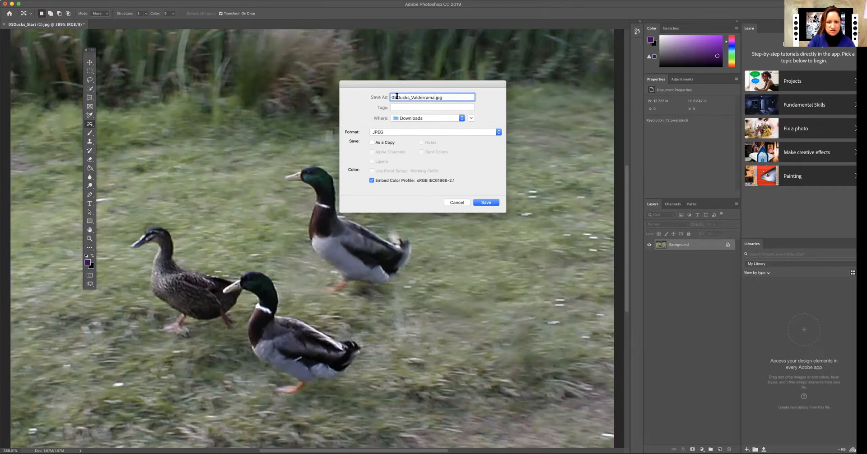
pyautogui.click(397, 97)
pyautogui.press('BackSpace')
pyautogui.press('BackSpace')
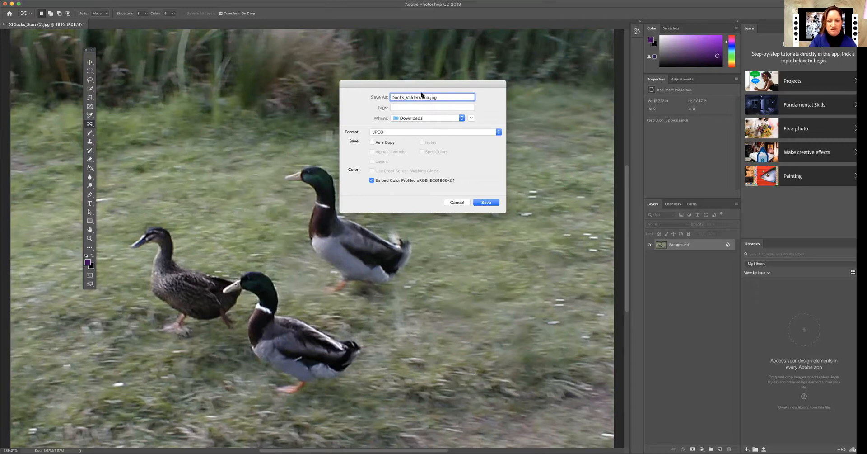
# - Save the JPEG to the Desktop and accept the JPEG options at High quality
pyautogui.click(460, 118)
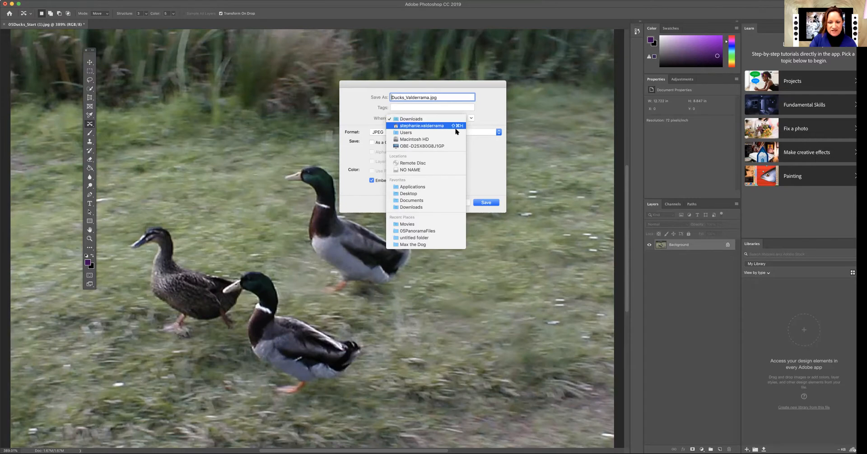
pyautogui.click(440, 194)
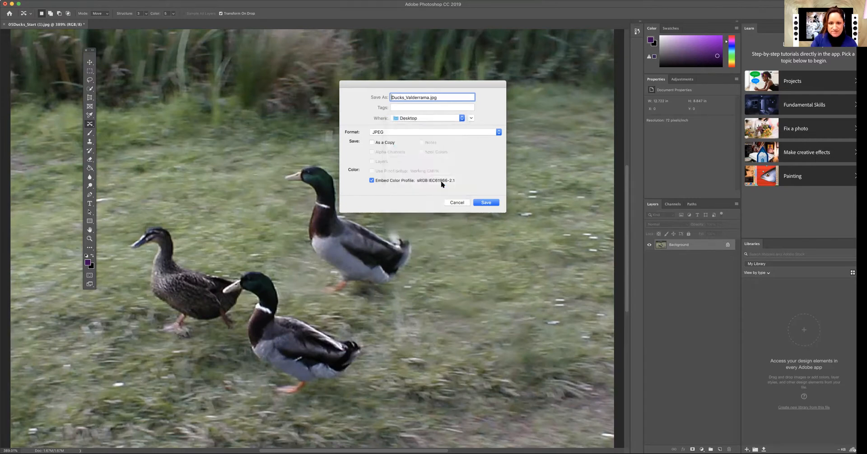
pyautogui.click(484, 203)
pyautogui.click(471, 129)
pyautogui.click(472, 128)
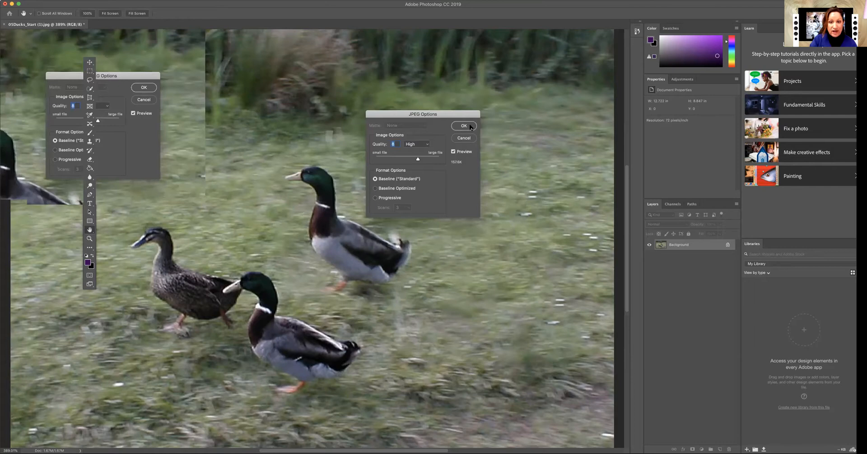